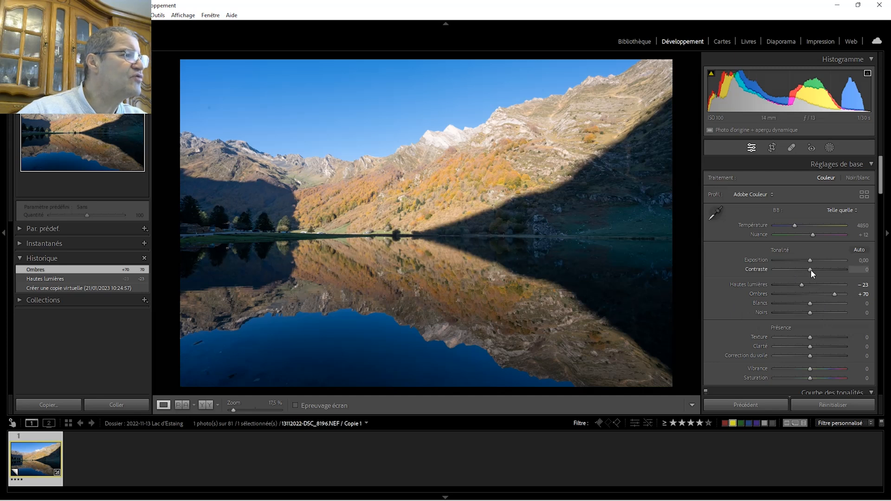
# Set the photo's contrast to +11 and warm its white balance temperature to 5333.
pyautogui.moveTo(811, 269); pyautogui.dragTo(814, 270)
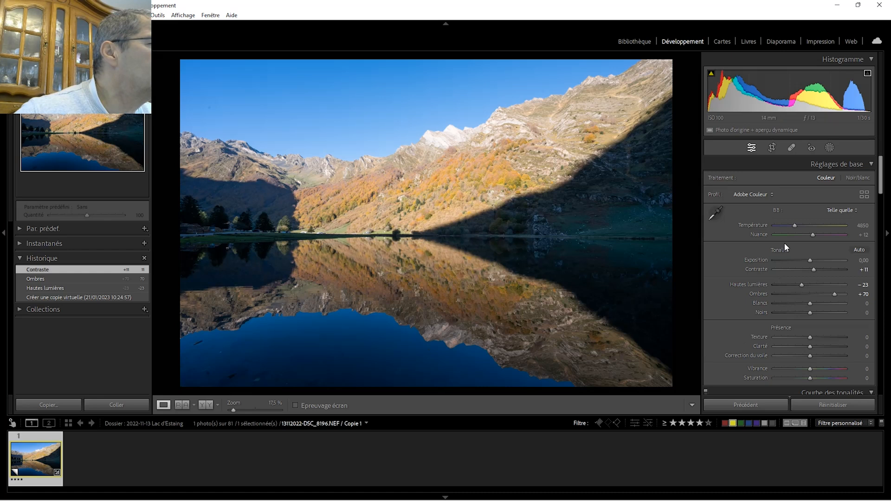
pyautogui.moveTo(796, 227); pyautogui.dragTo(797, 231)
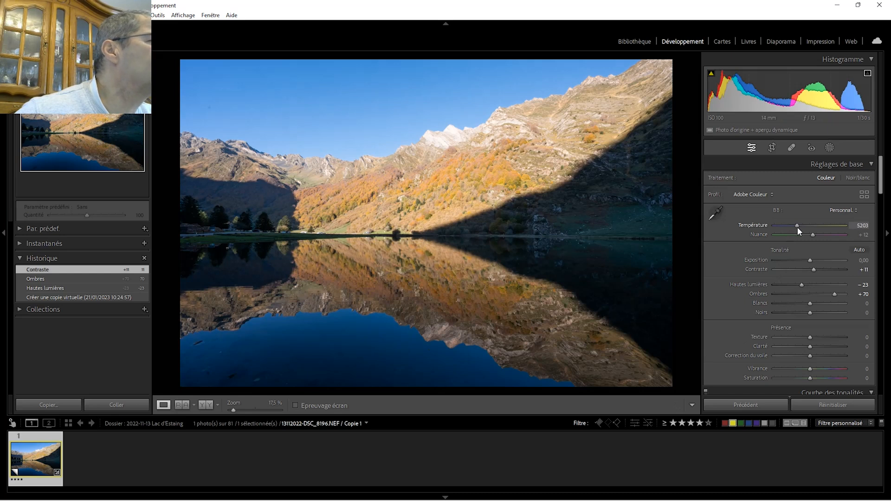
pyautogui.moveTo(798, 231); pyautogui.dragTo(799, 231)
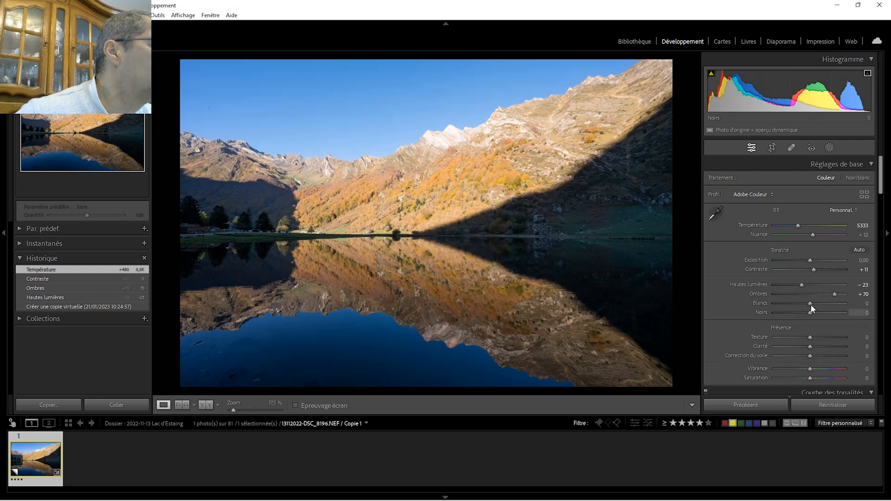
# Try the whites at +5, and reset them to 0.
pyautogui.moveTo(811, 307); pyautogui.dragTo(813, 304)
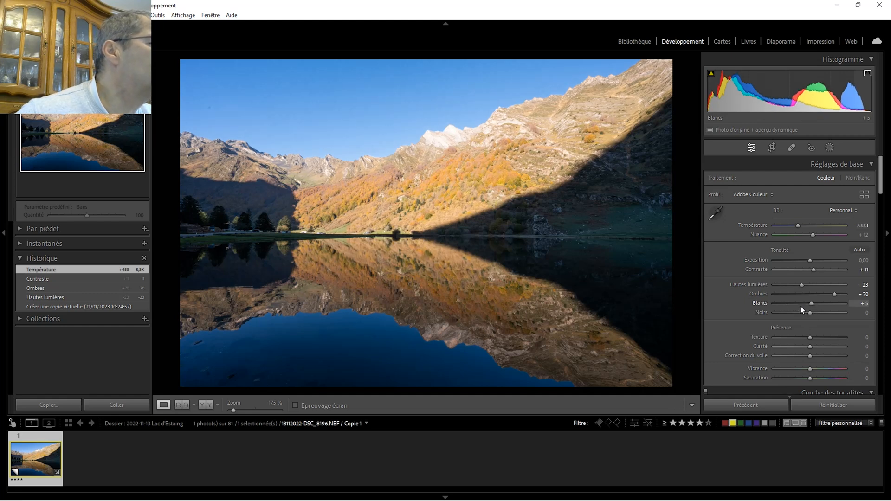
pyautogui.doubleClick(759, 304)
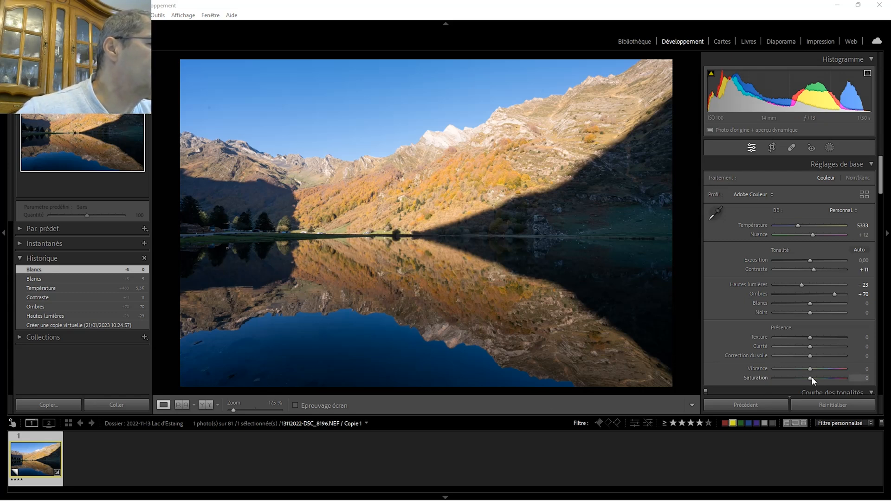
# Set the photo's vibrance to +12 and its saturation to +14.
pyautogui.moveTo(811, 377); pyautogui.dragTo(815, 371)
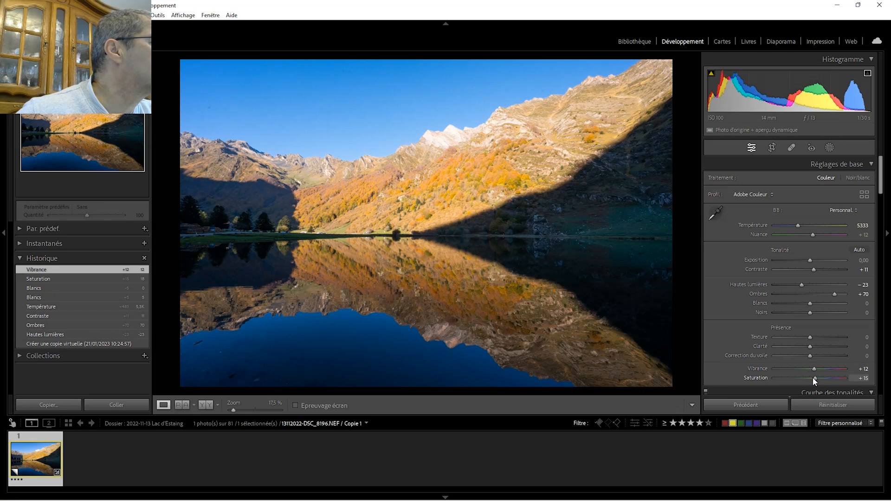
pyautogui.moveTo(812, 378); pyautogui.dragTo(812, 378)
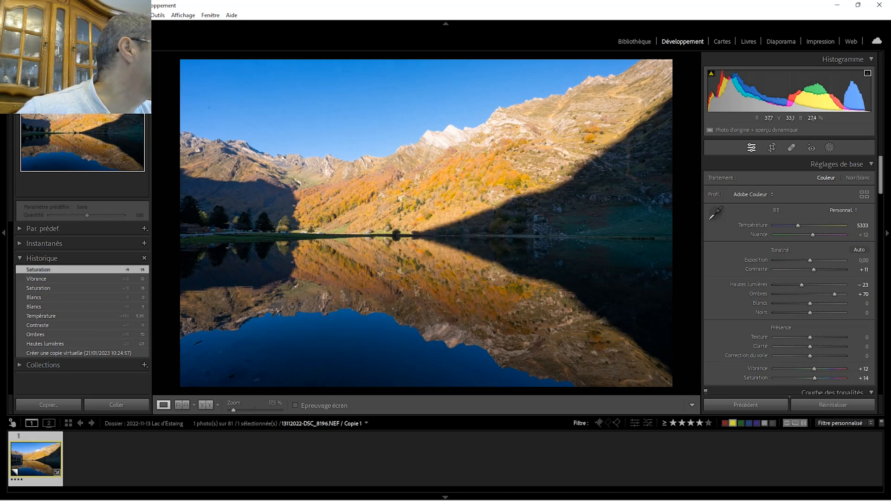
# Raise the whites to +12, inspecting the autumn slope and the bright peaks at 100 % for clipping.
pyautogui.click(428, 196)
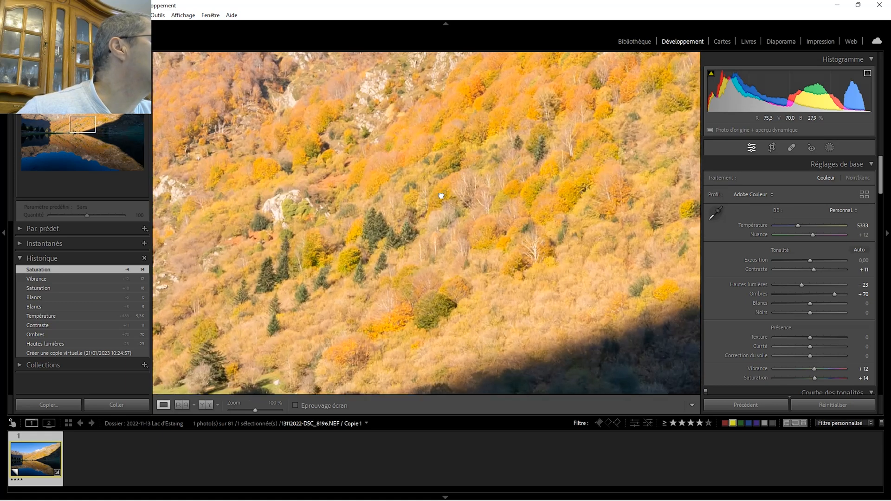
pyautogui.click(441, 196)
pyautogui.click(456, 140)
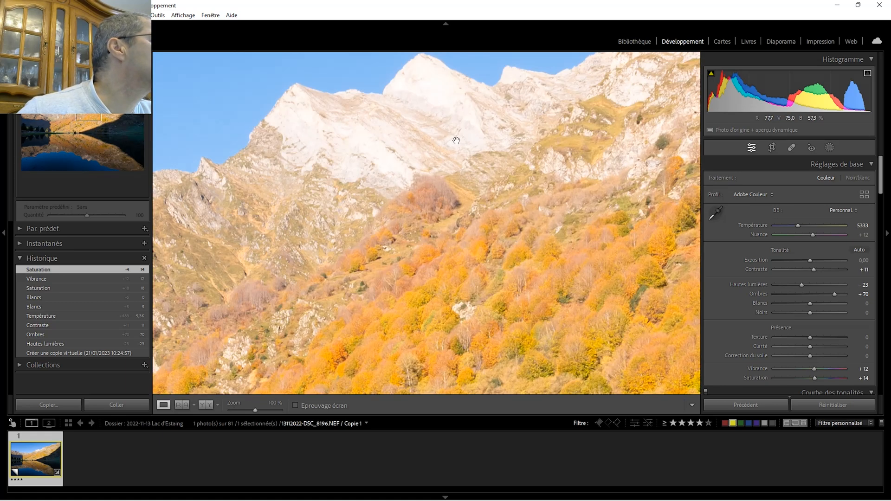
pyautogui.click(456, 141)
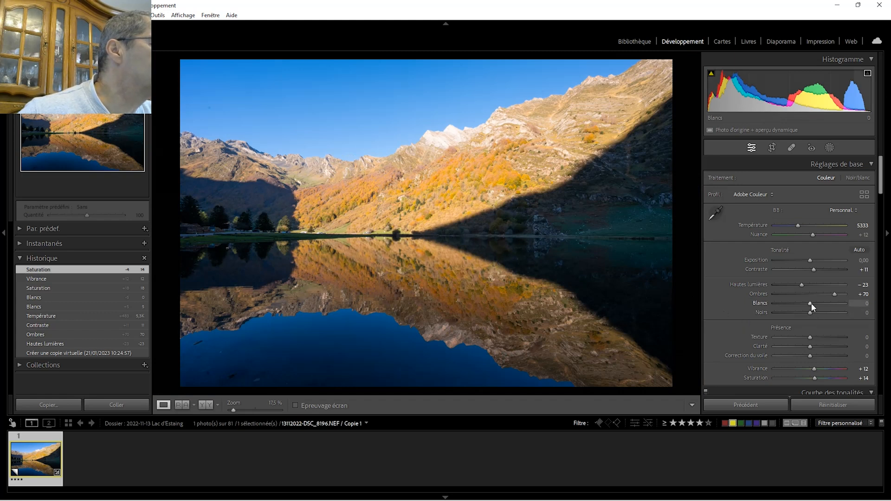
pyautogui.moveTo(811, 306); pyautogui.dragTo(813, 307)
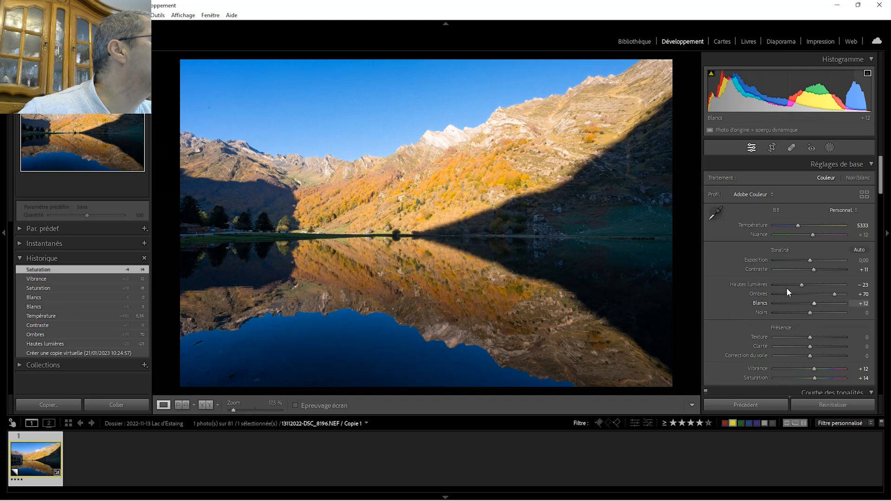
pyautogui.click(449, 141)
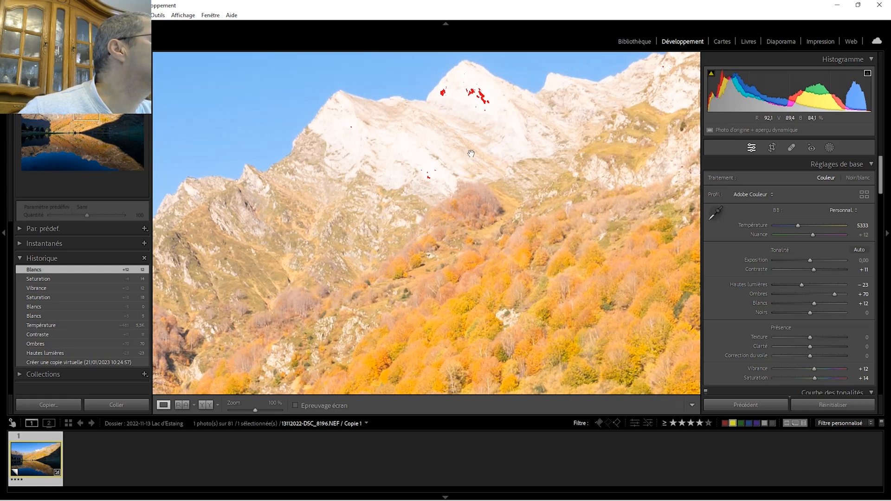
pyautogui.click(493, 108)
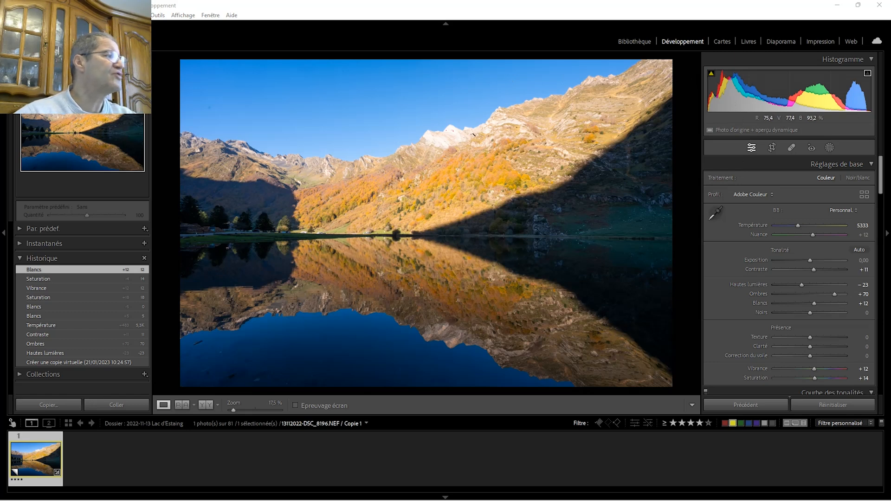
# Set the highlights to −46 and the whites to +2 while checking the clipped peak, and raise the shadows to +78.
pyautogui.click(473, 134)
pyautogui.moveTo(449, 116); pyautogui.dragTo(438, 190)
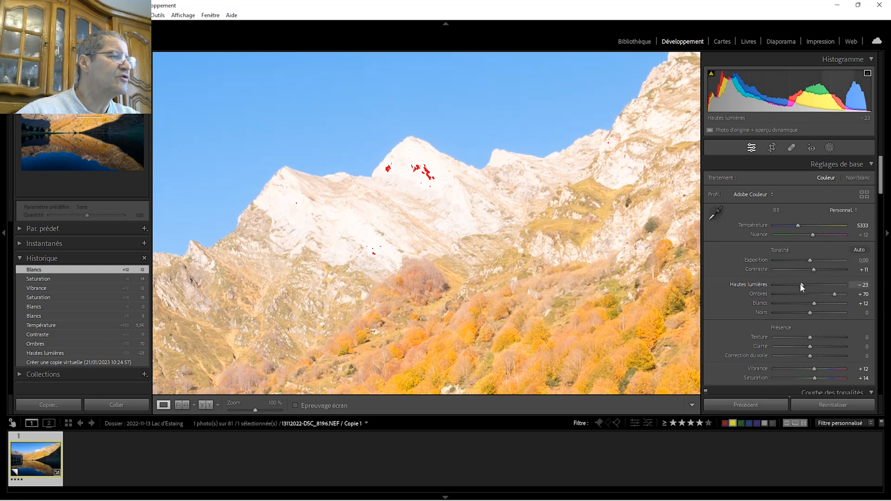
pyautogui.moveTo(800, 285); pyautogui.dragTo(794, 291)
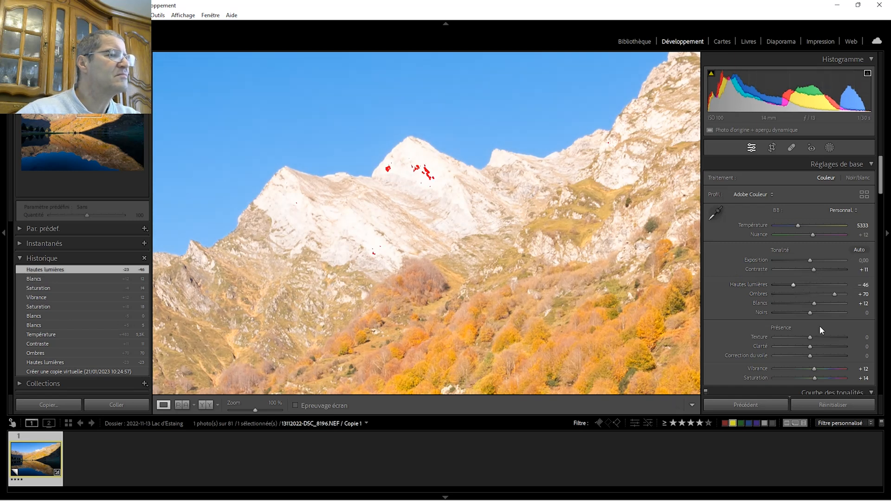
pyautogui.moveTo(815, 307); pyautogui.dragTo(810, 306)
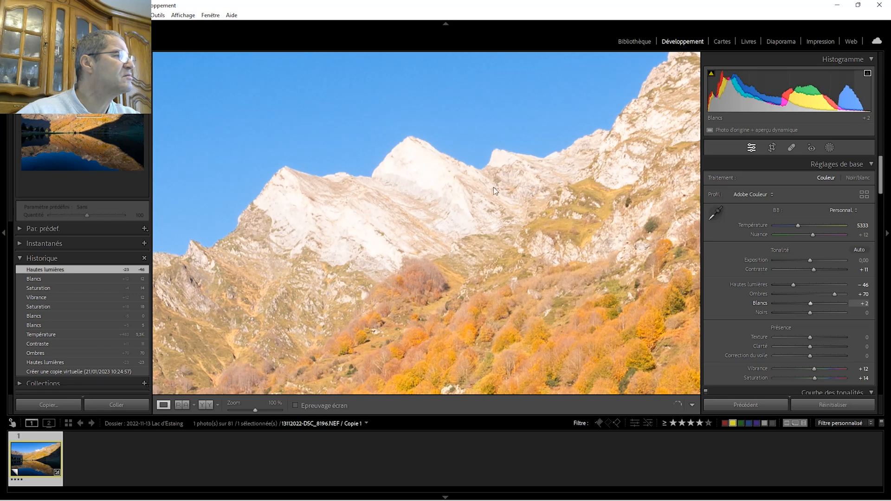
pyautogui.click(435, 173)
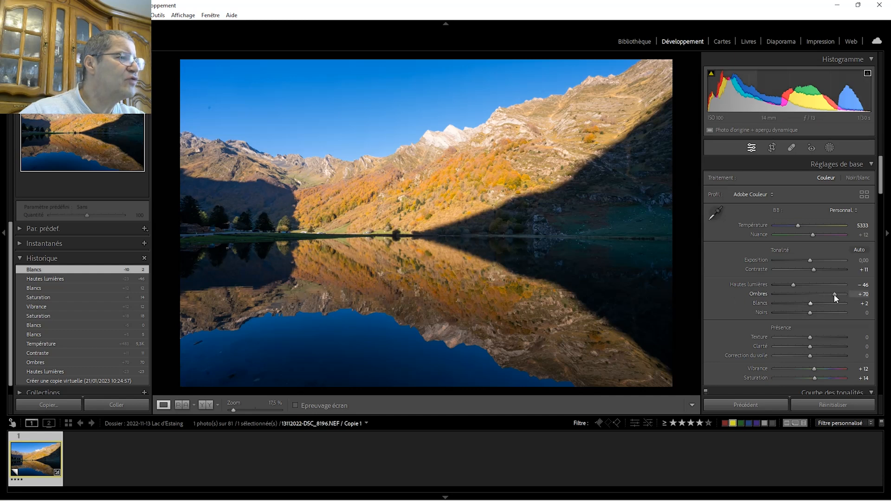
pyautogui.moveTo(836, 297); pyautogui.dragTo(838, 296)
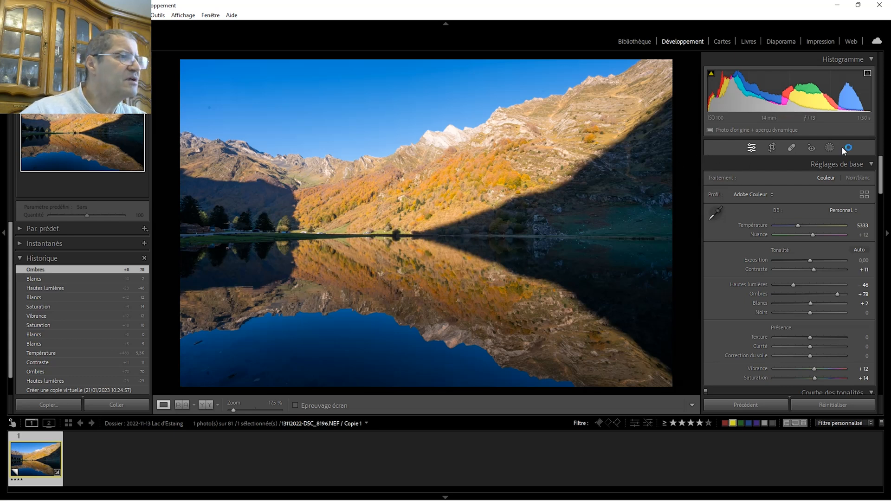
# Display the photo's defects and heal the dust spots in the upper sky using the healing brush at size 76.
pyautogui.click(793, 147)
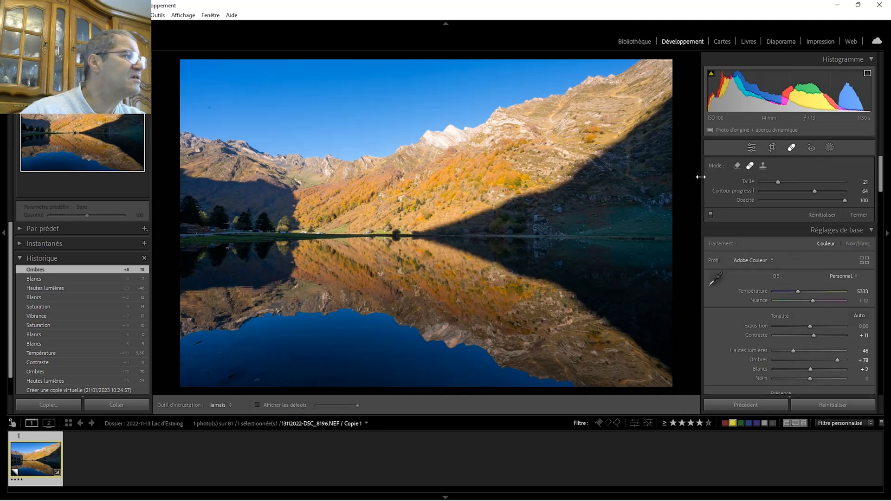
pyautogui.click(258, 404)
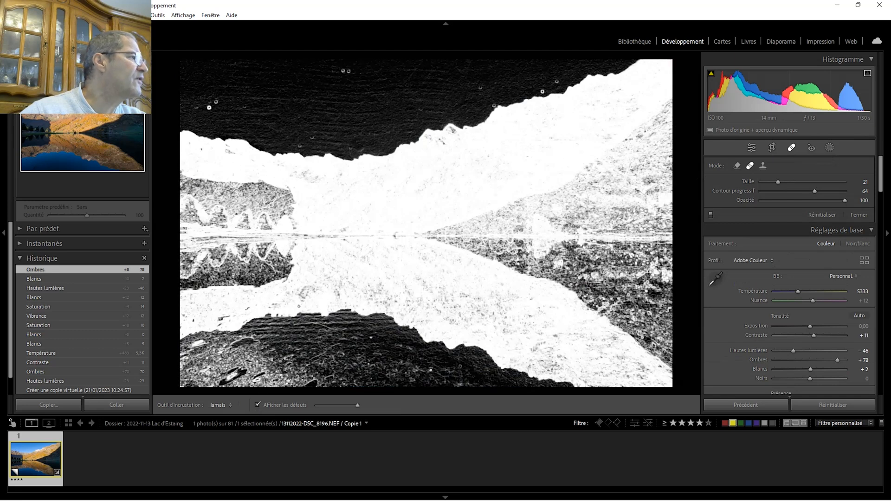
pyautogui.scroll(5, 341, 123)
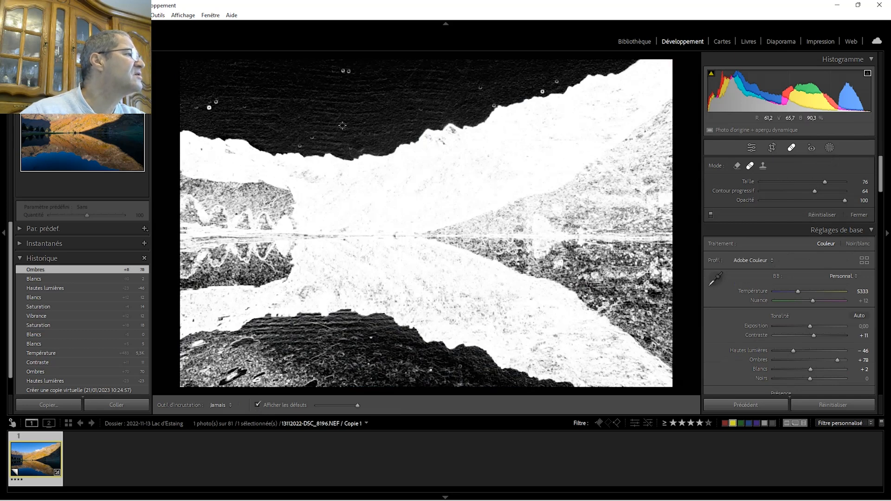
pyautogui.click(209, 107)
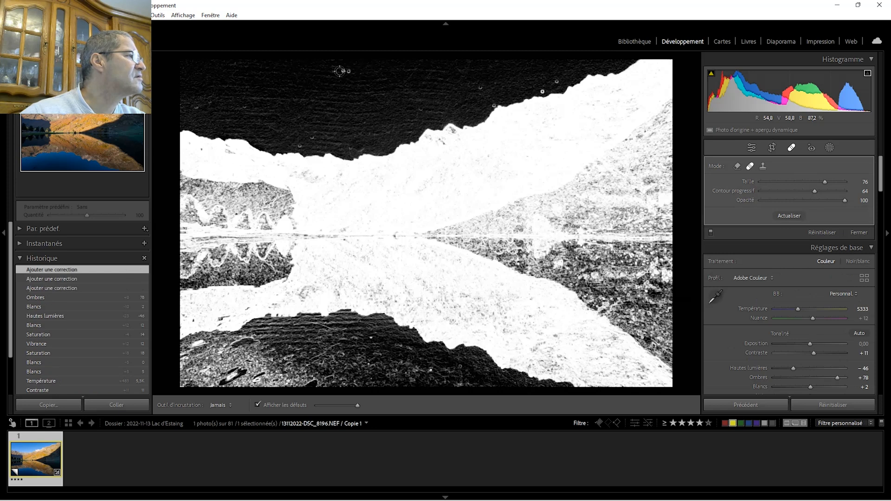
pyautogui.click(348, 71)
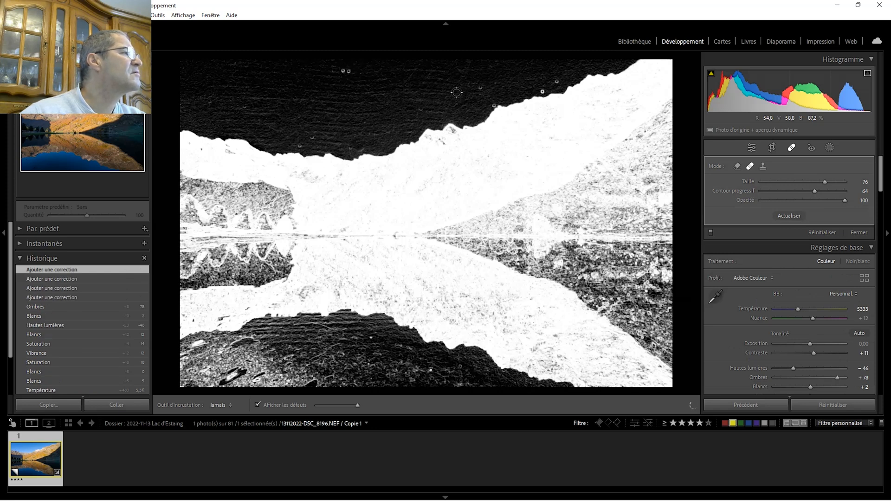
pyautogui.click(480, 87)
pyautogui.click(484, 95)
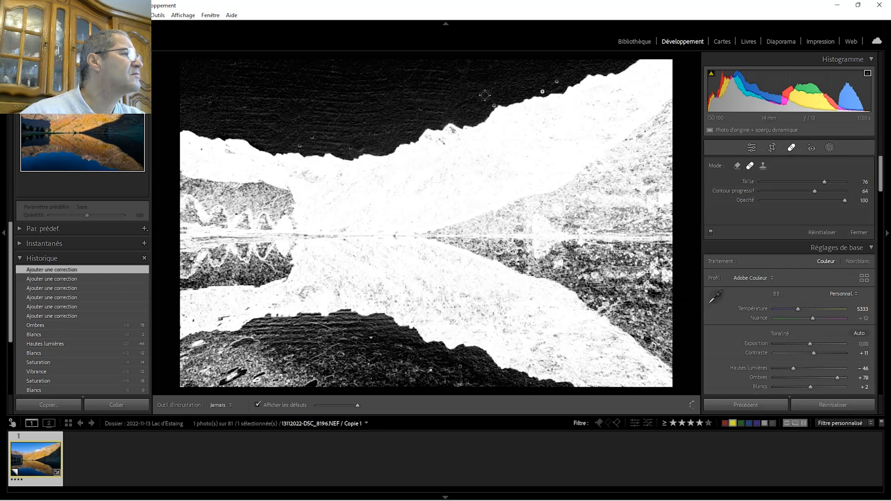
# Heal the remaining sky dust spots near the mountain ridge with brush size 63, then hide the defect display and close the healing tool.
pyautogui.scroll(-3, 494, 100)
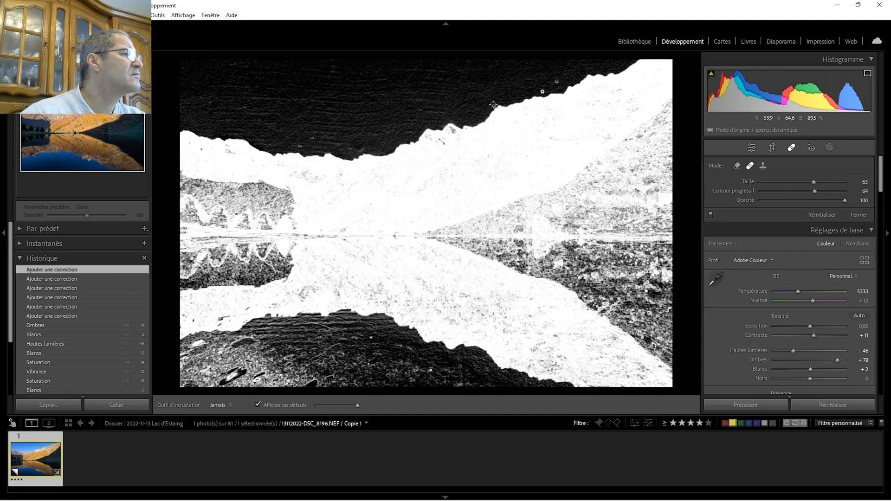
pyautogui.click(542, 89)
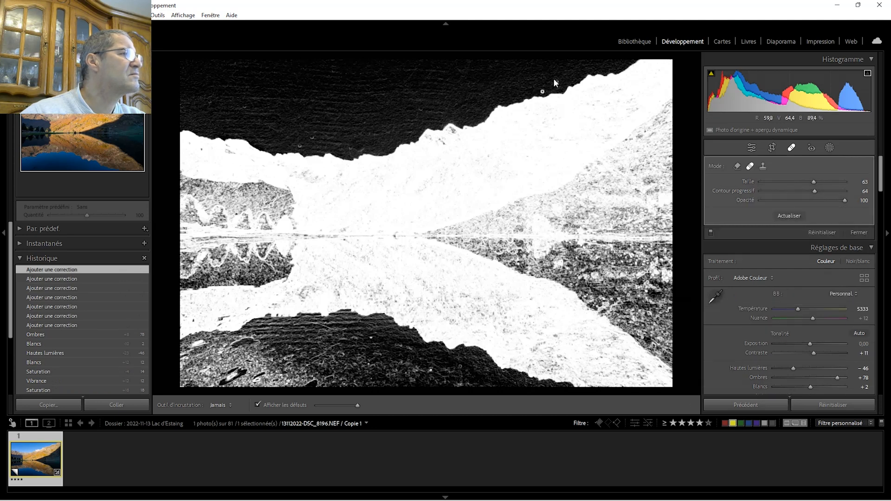
pyautogui.click(556, 80)
pyautogui.click(555, 82)
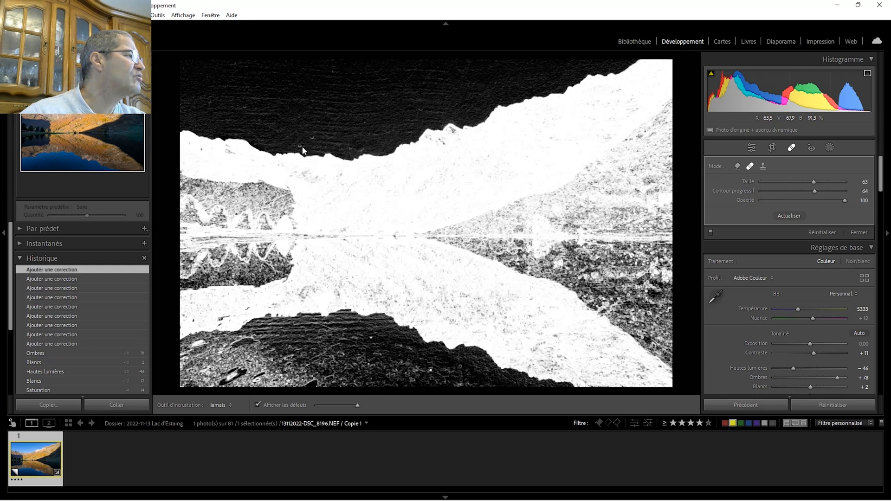
pyautogui.click(281, 132)
pyautogui.click(245, 107)
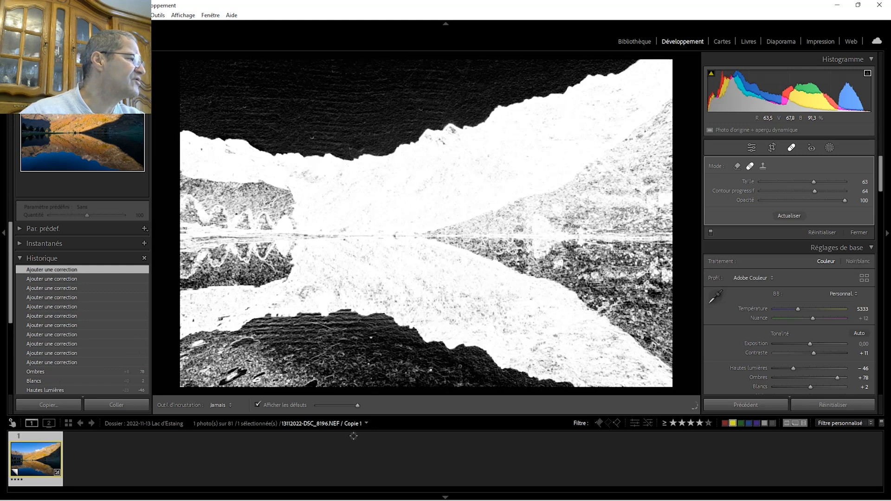
pyautogui.click(257, 405)
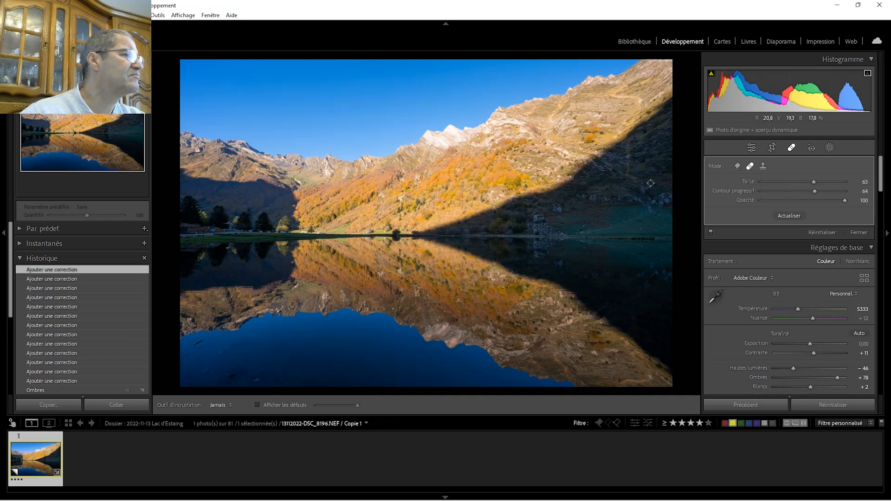
pyautogui.click(791, 148)
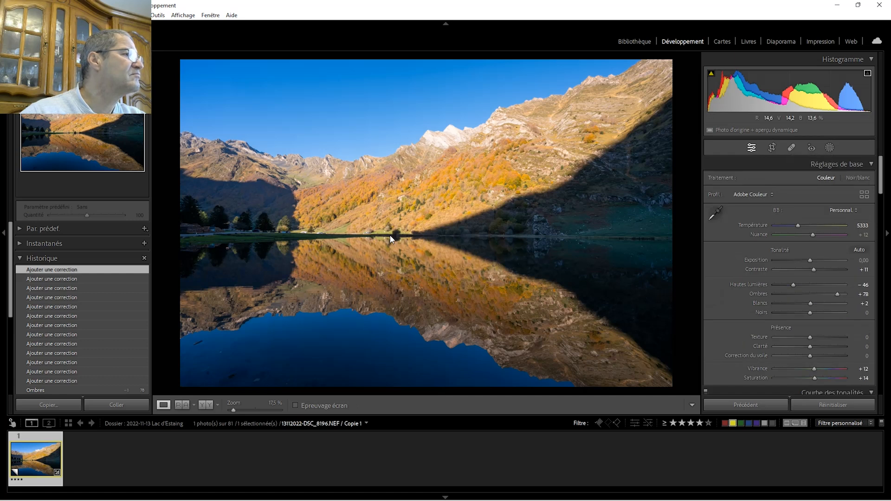
# Compare the edited photo with its original in the before/after view.
pyautogui.click(206, 405)
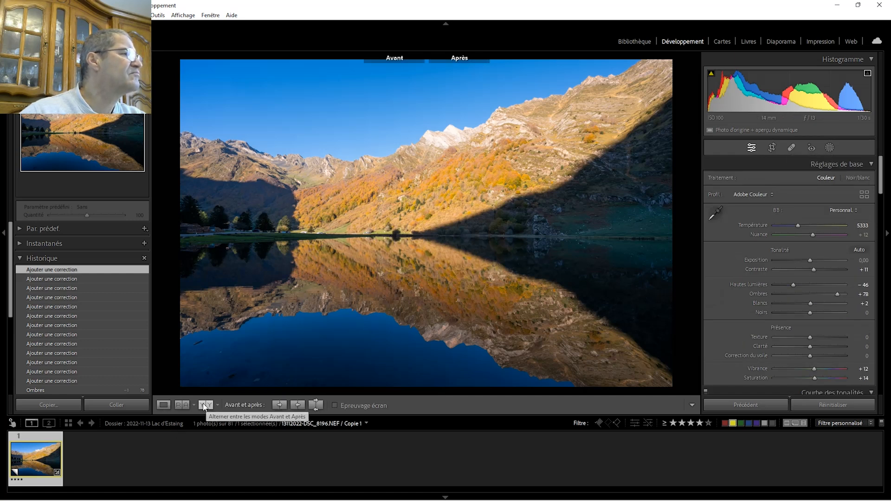